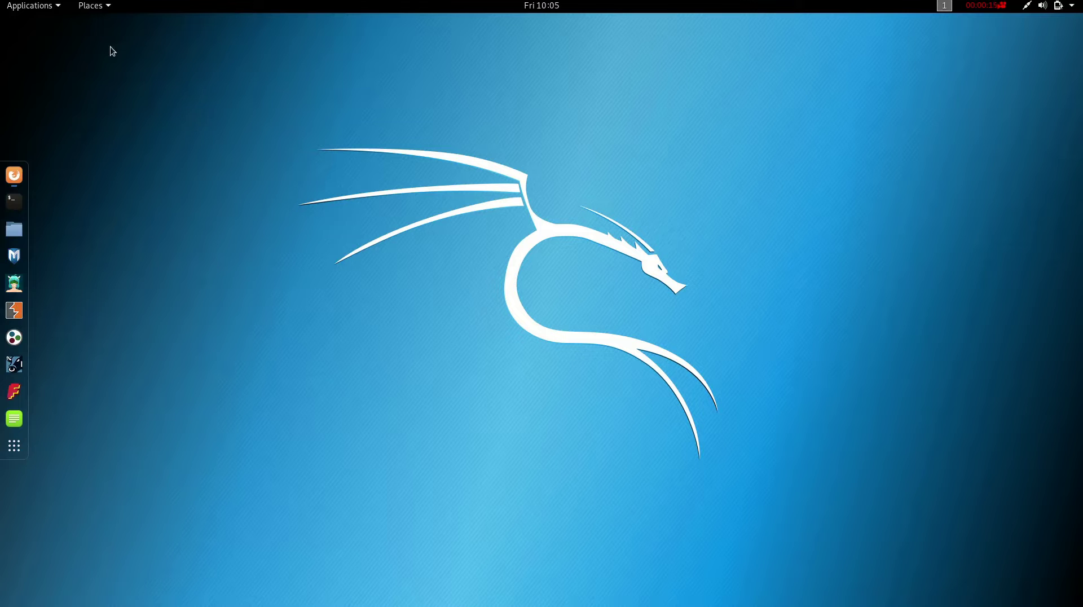
Launch the sparta tool from the Information Gathering category and maximize its window.
left_click(60, 5)
mouse_move(93, 79)
mouse_move(124, 57)
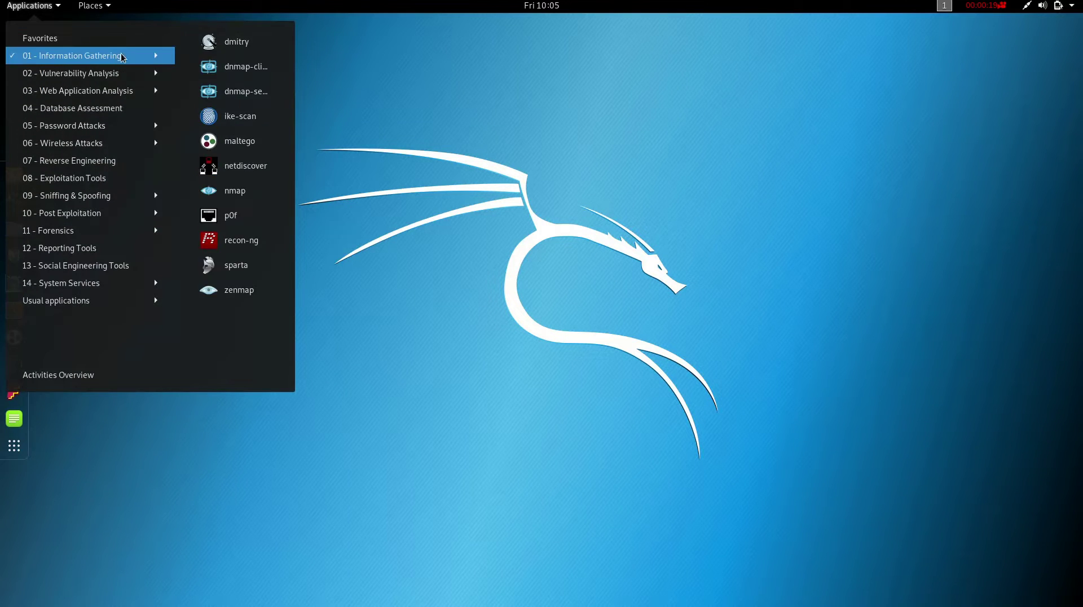
left_click(262, 269)
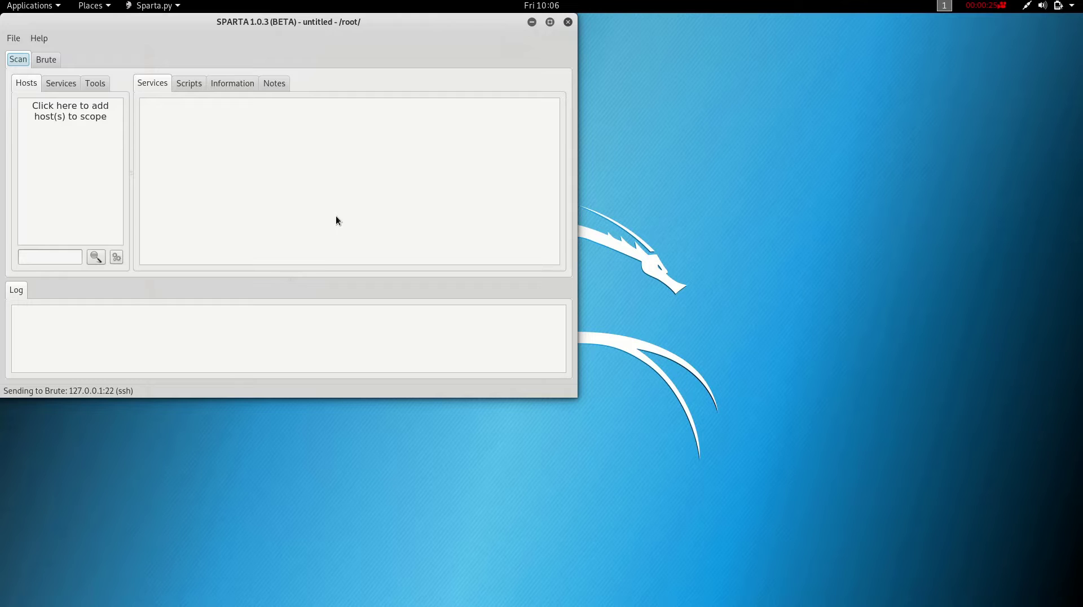
left_click(550, 22)
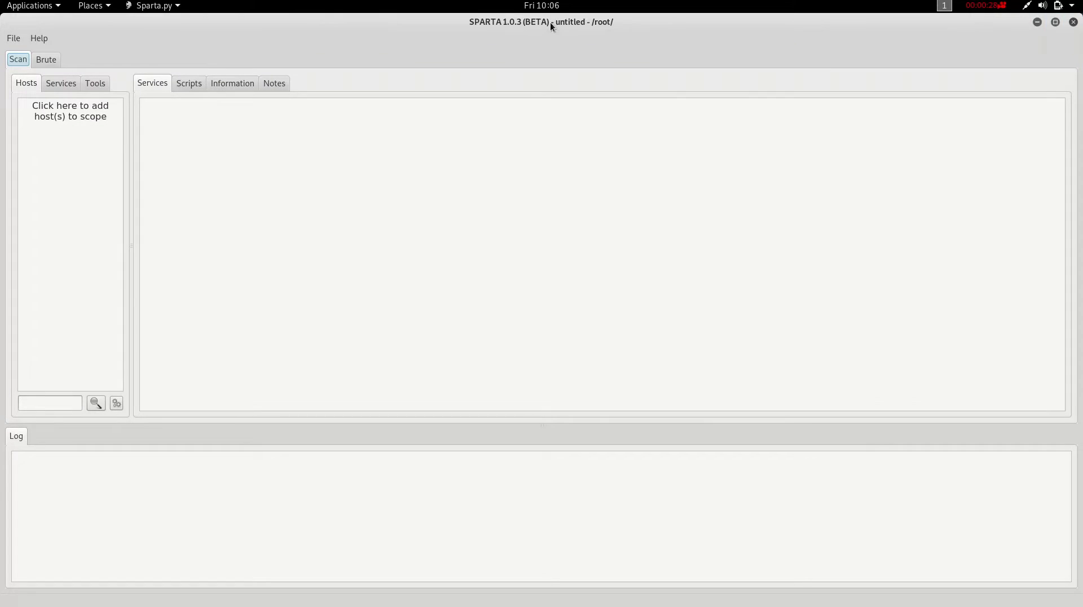
left_click(68, 115)
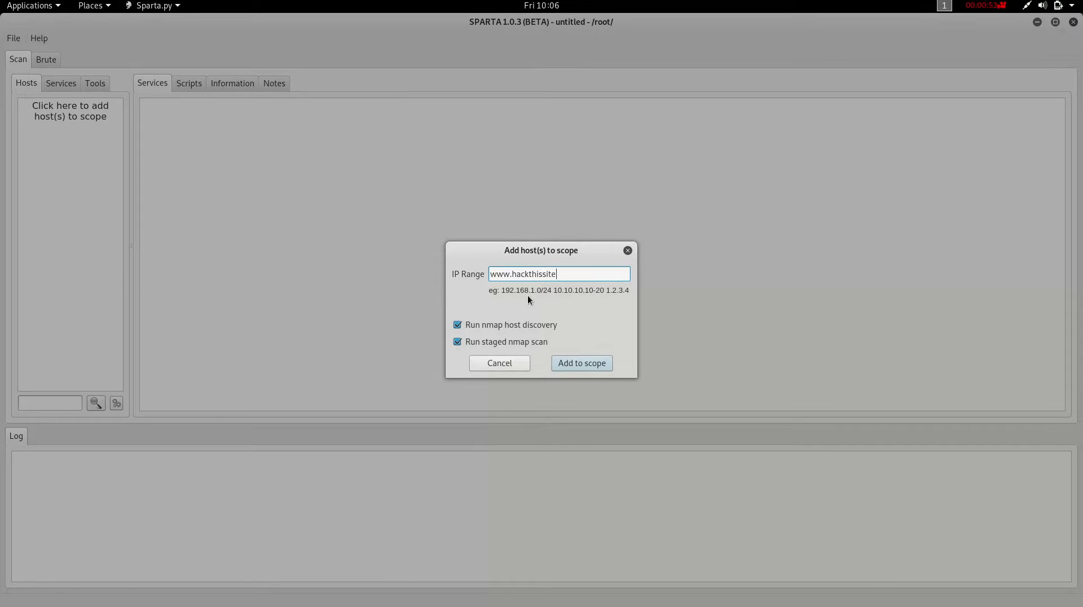
type("org")
left_click(582, 363)
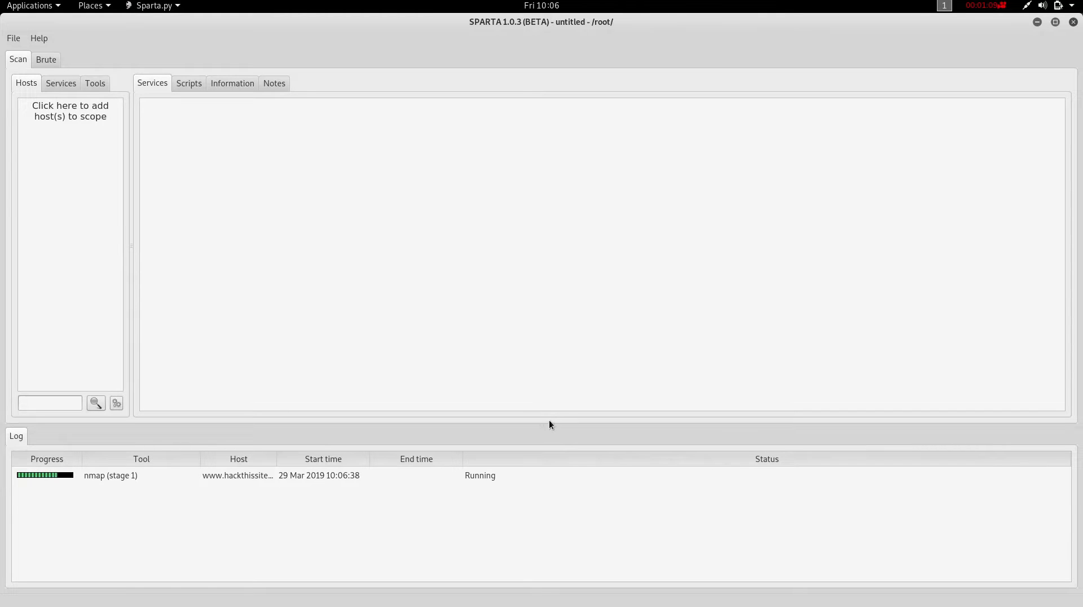
left_click_drag(550, 422, 588, 286)
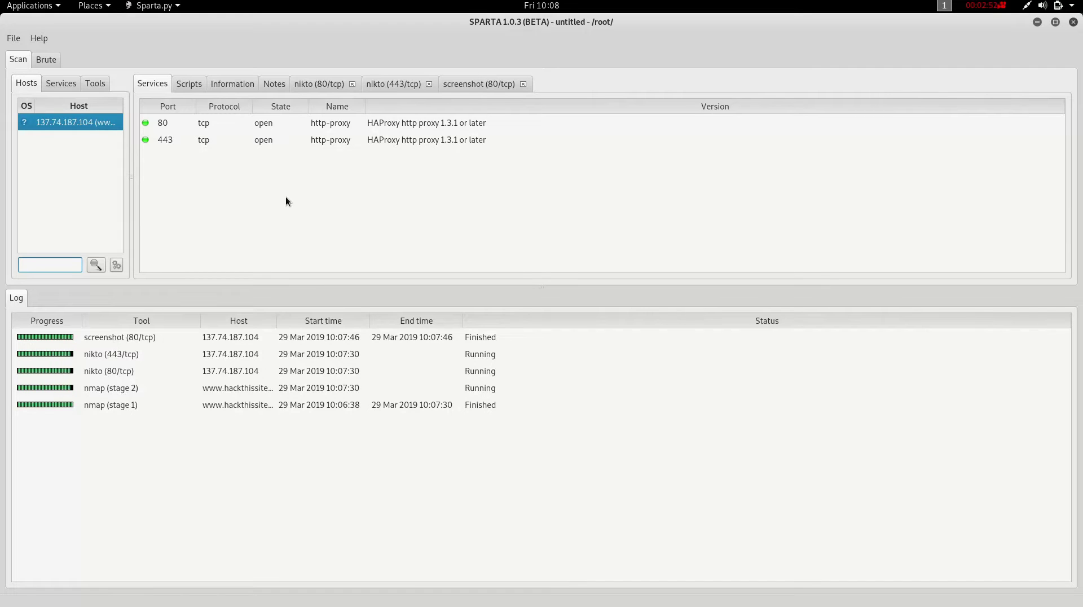
Examine the scanned host's port 80 screenshot, nikto, notes, information, scripts and services results, and widen the host list.
left_click(468, 84)
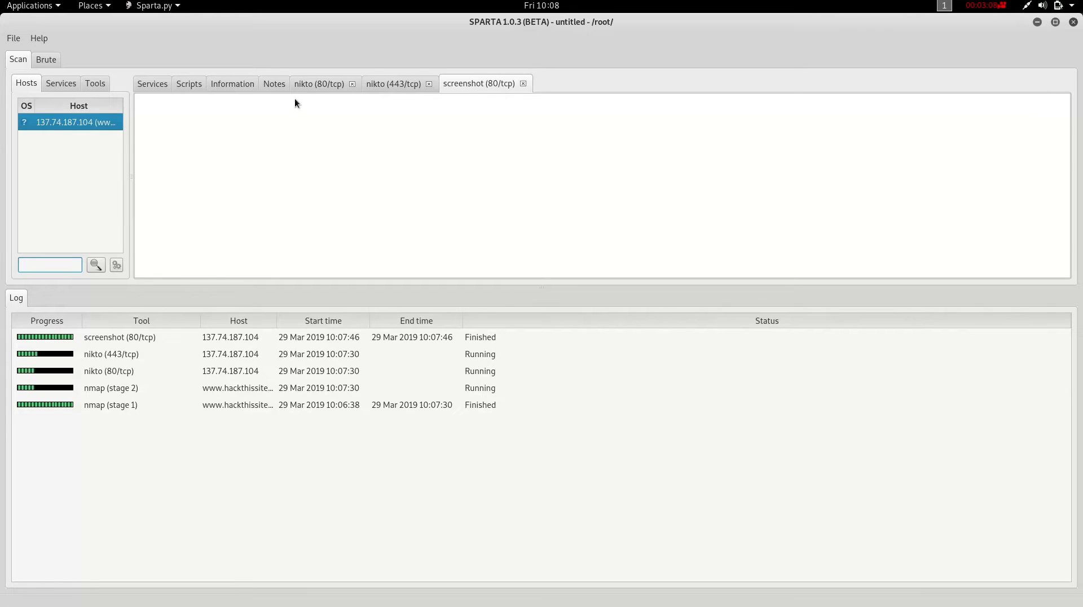
left_click(320, 83)
left_click(281, 84)
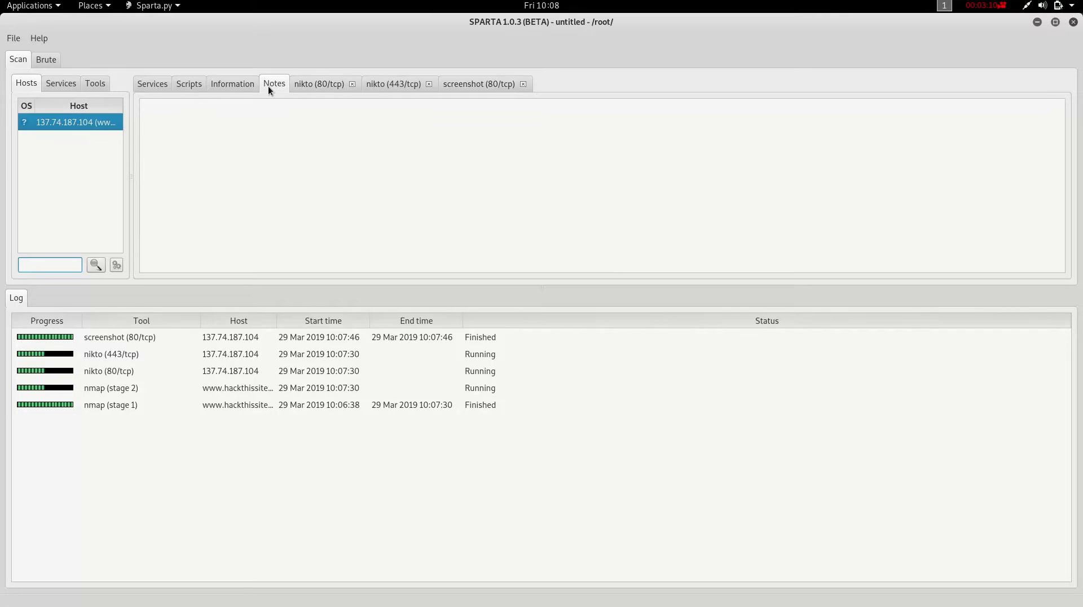
left_click(230, 83)
left_click(182, 88)
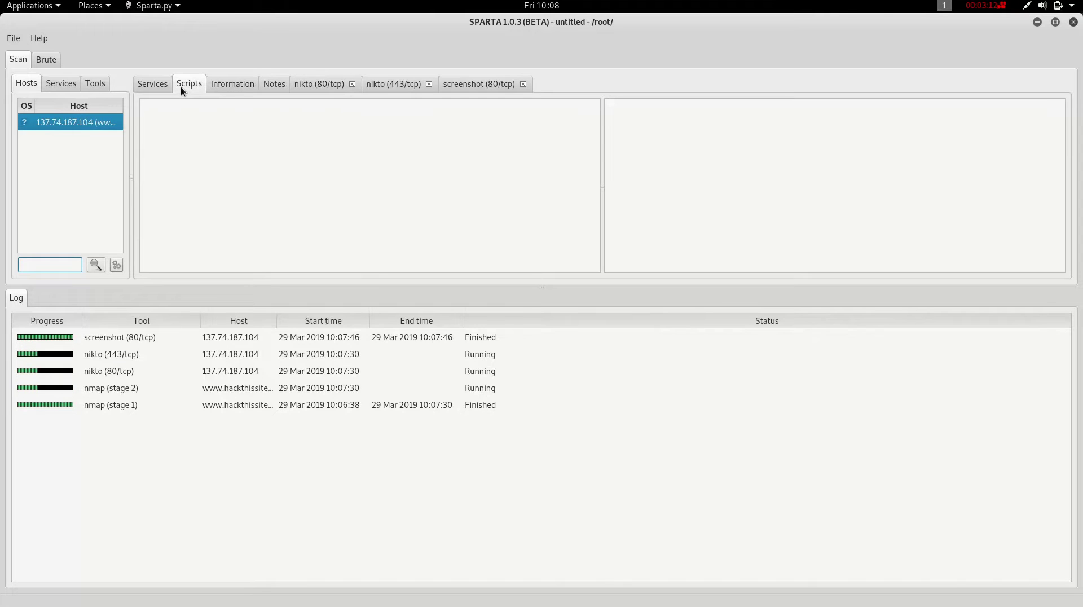
left_click(145, 87)
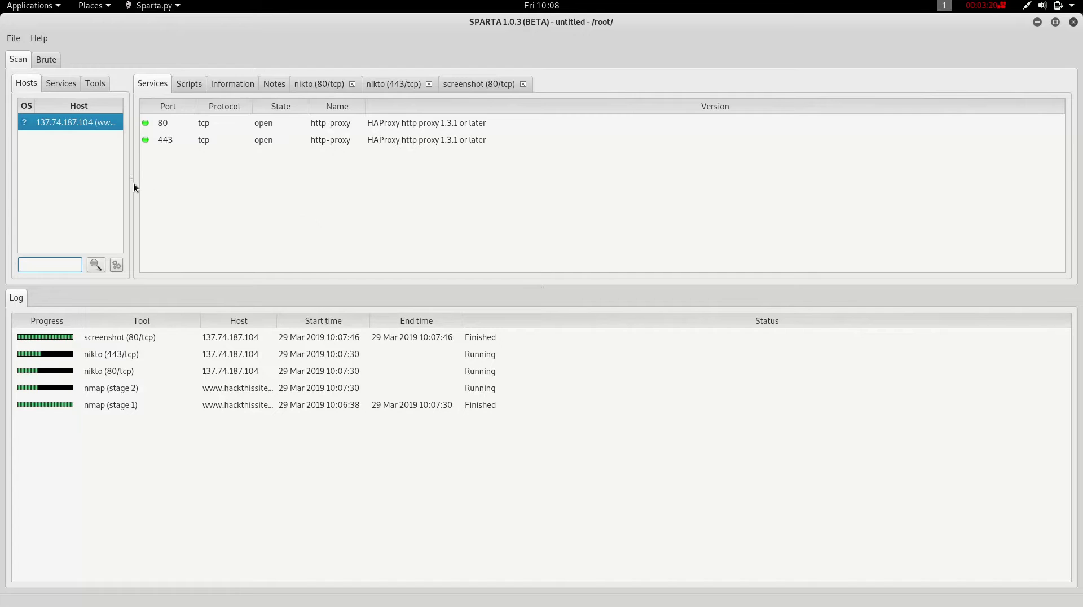
left_click_drag(132, 184, 283, 186)
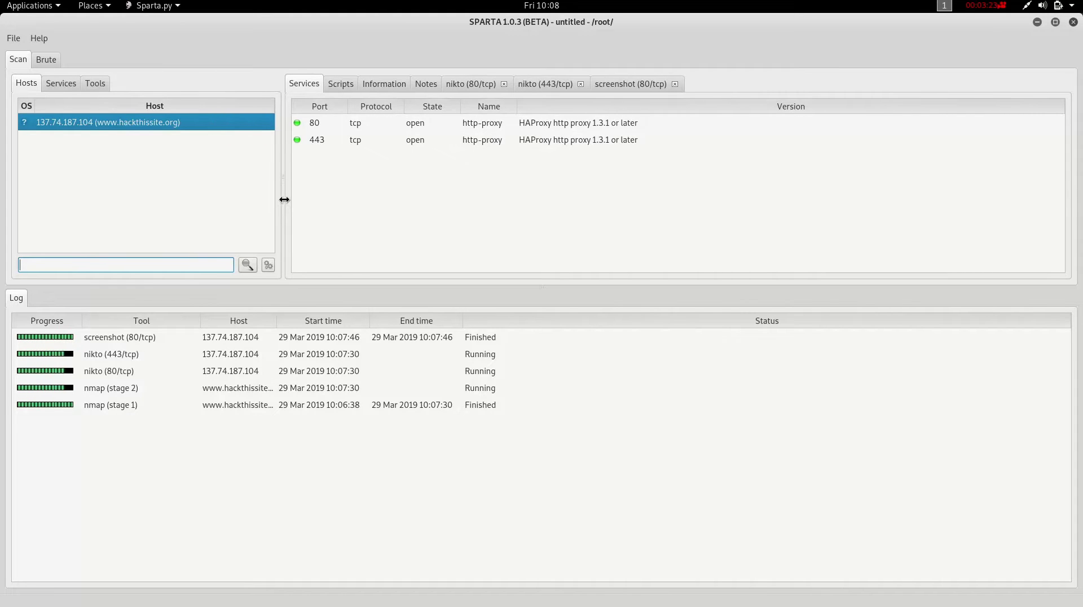
Examine the nikto output for ports 80 and 443, the screenshooter result and the http-proxy service entries.
left_click(58, 83)
left_click(99, 83)
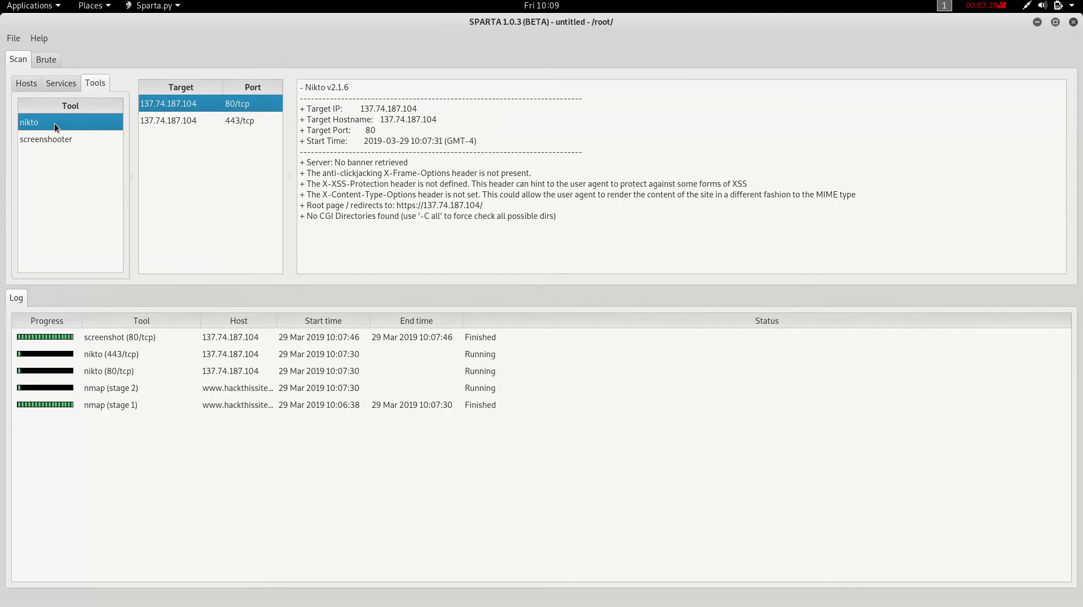
left_click(66, 145)
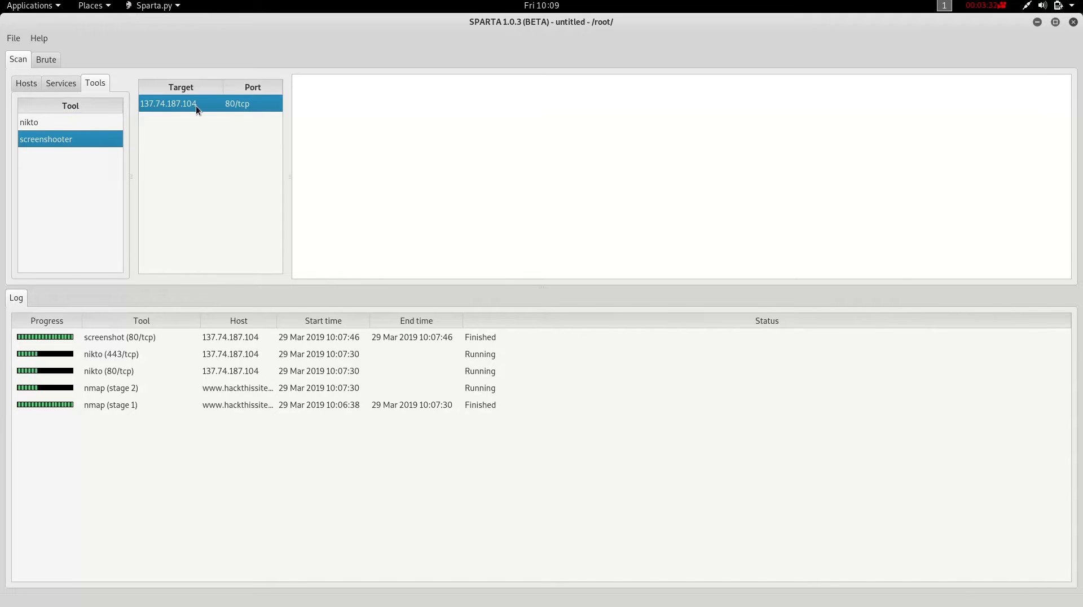
left_click(83, 124)
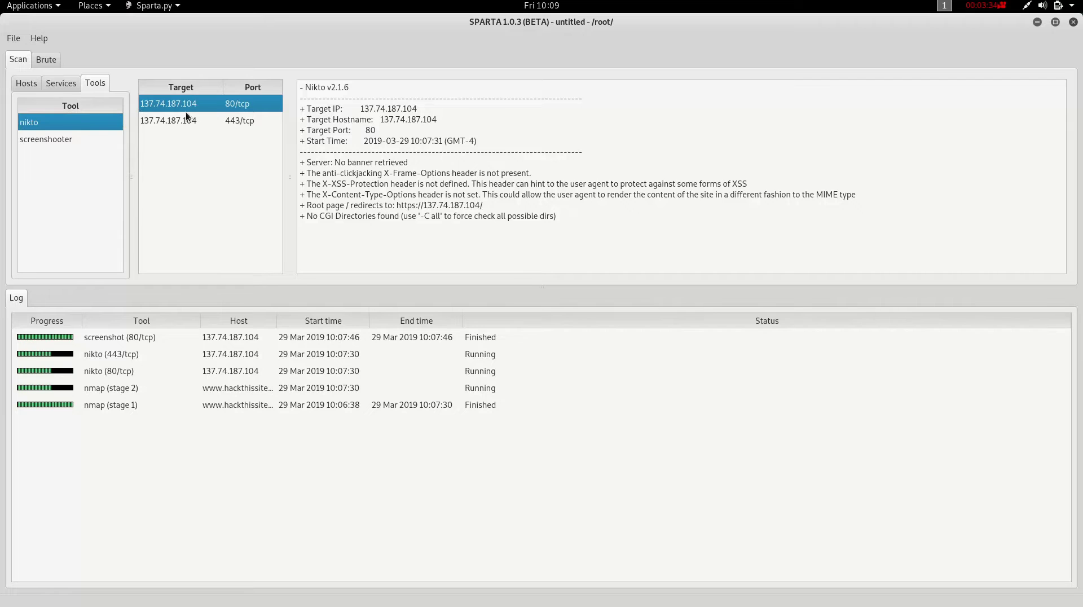
left_click(235, 123)
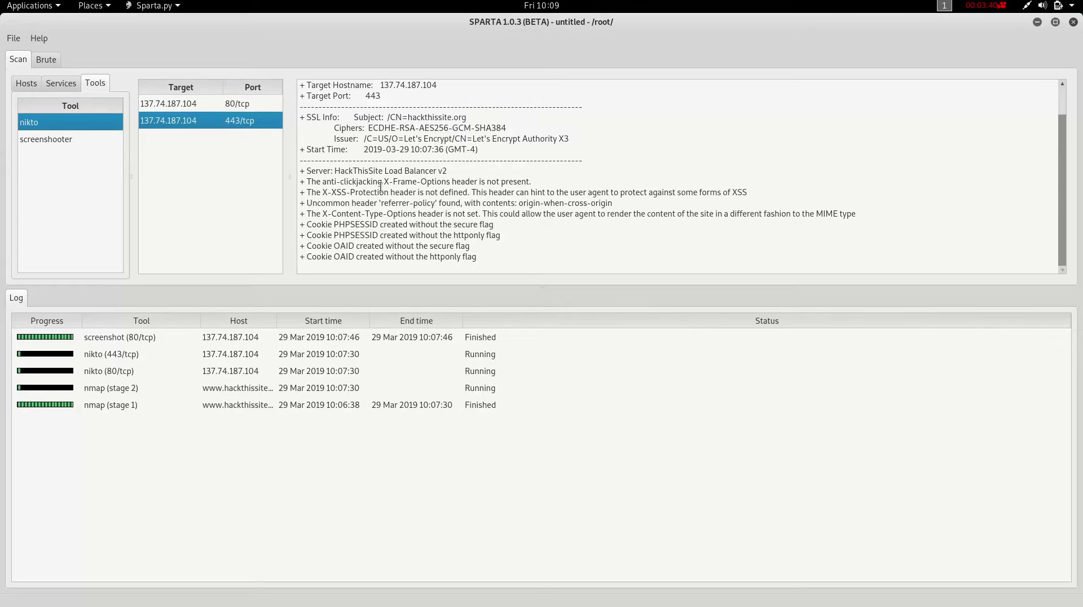
left_click(252, 104)
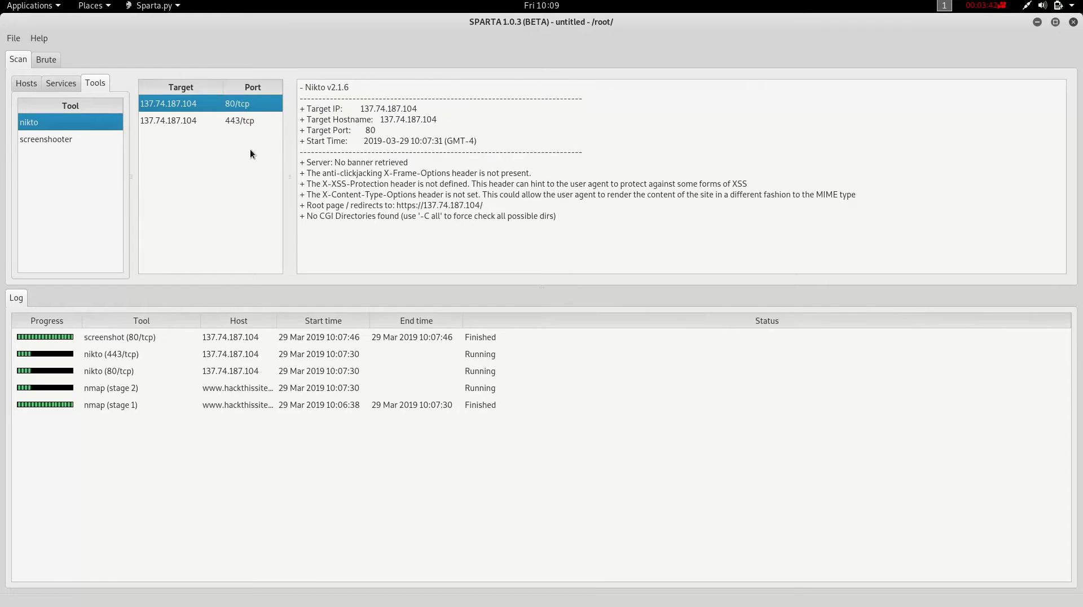
left_click(69, 83)
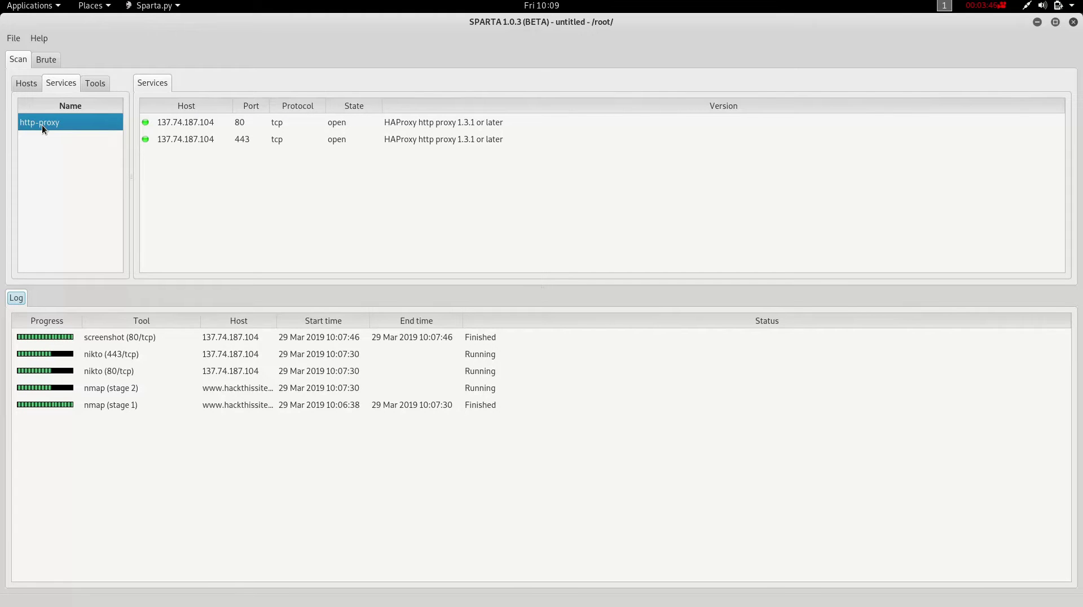
Return to the widened host list and read the nikto reports for ports 80 and 443 of host 137.74.187.104.
left_click(27, 84)
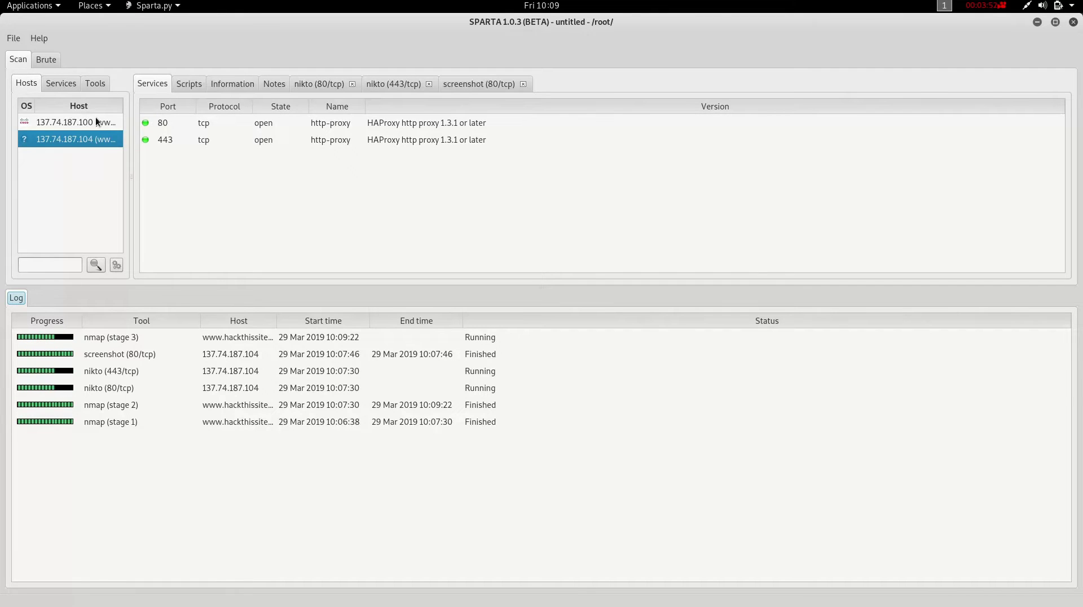
left_click(96, 121)
left_click(83, 137)
left_click_drag(131, 158, 250, 181)
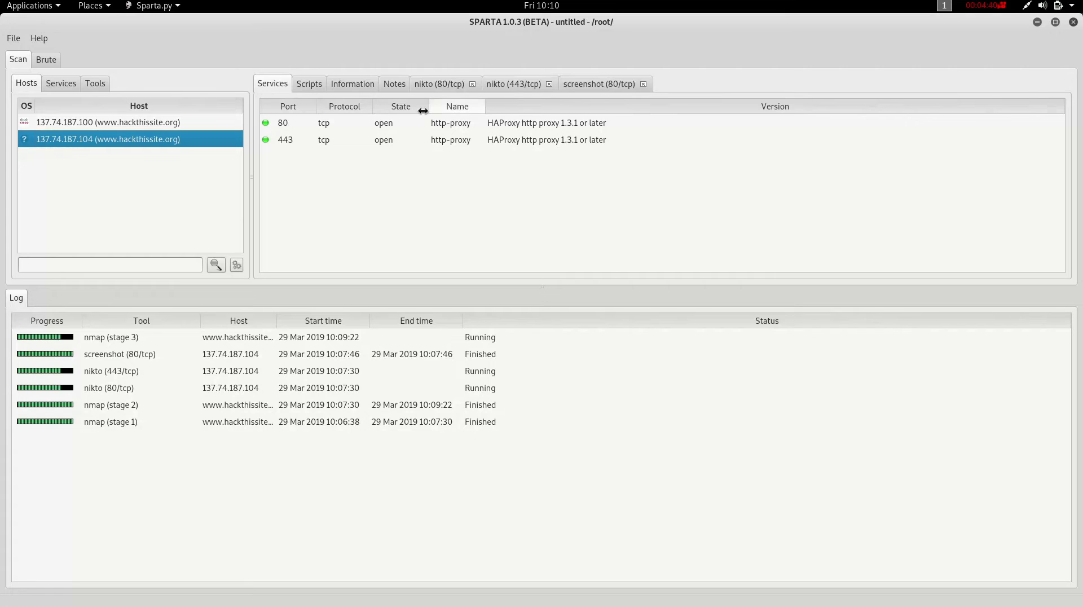
left_click(436, 84)
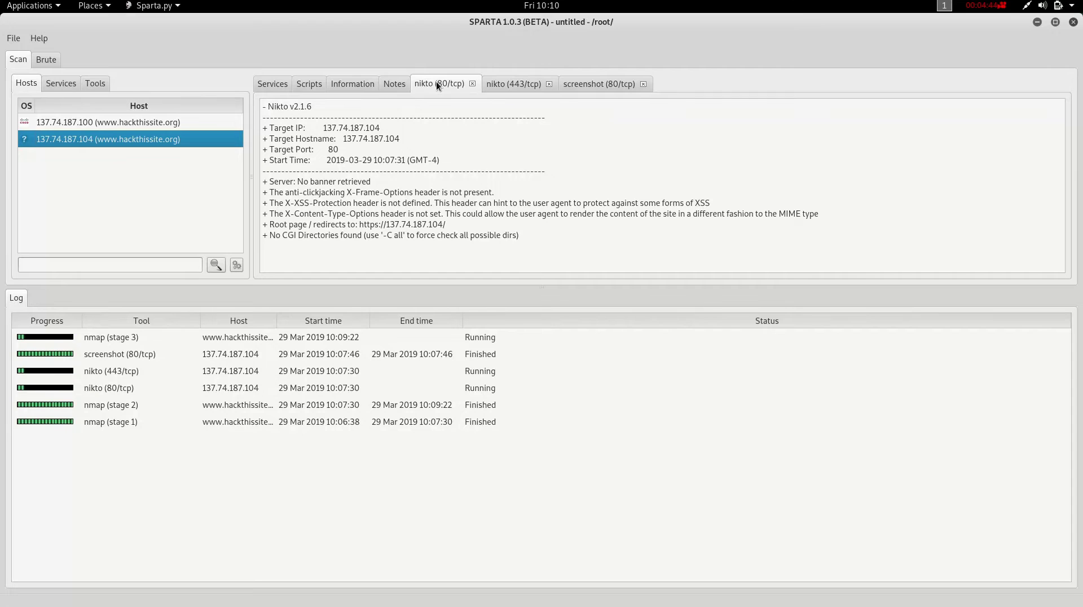
left_click(510, 83)
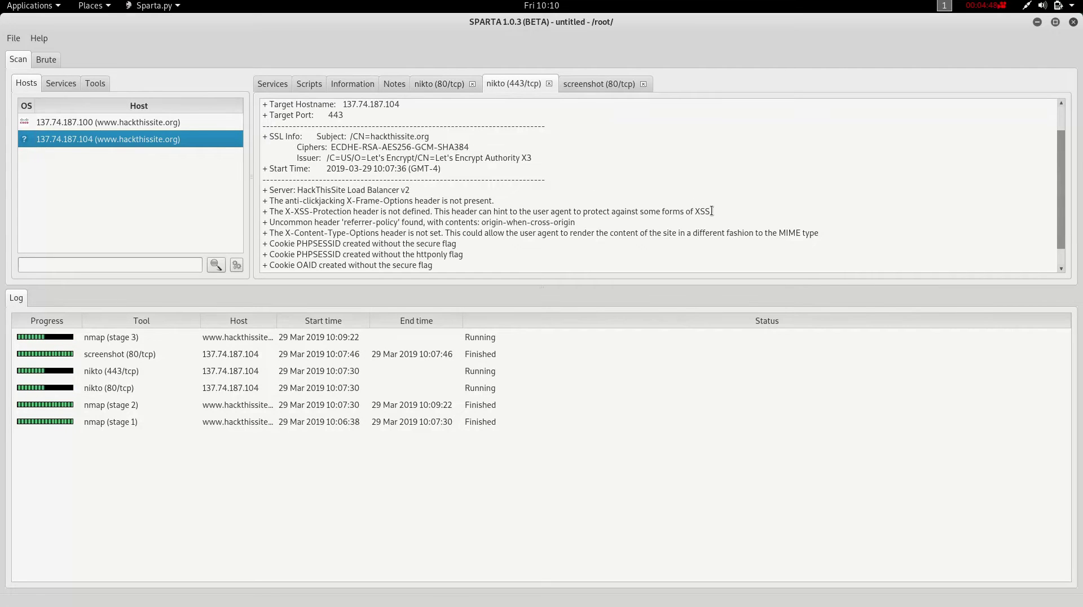
scroll(1061, 207, "down", 2)
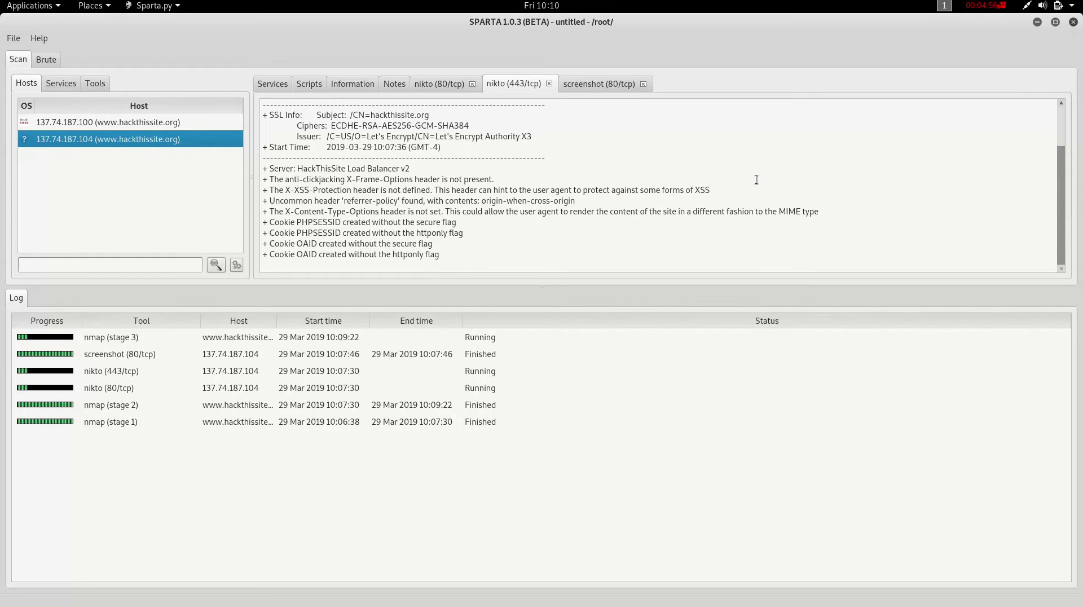
Review the information, scripts and services of host 137.74.187.100, and return to the services of host 137.74.187.104.
left_click(205, 124)
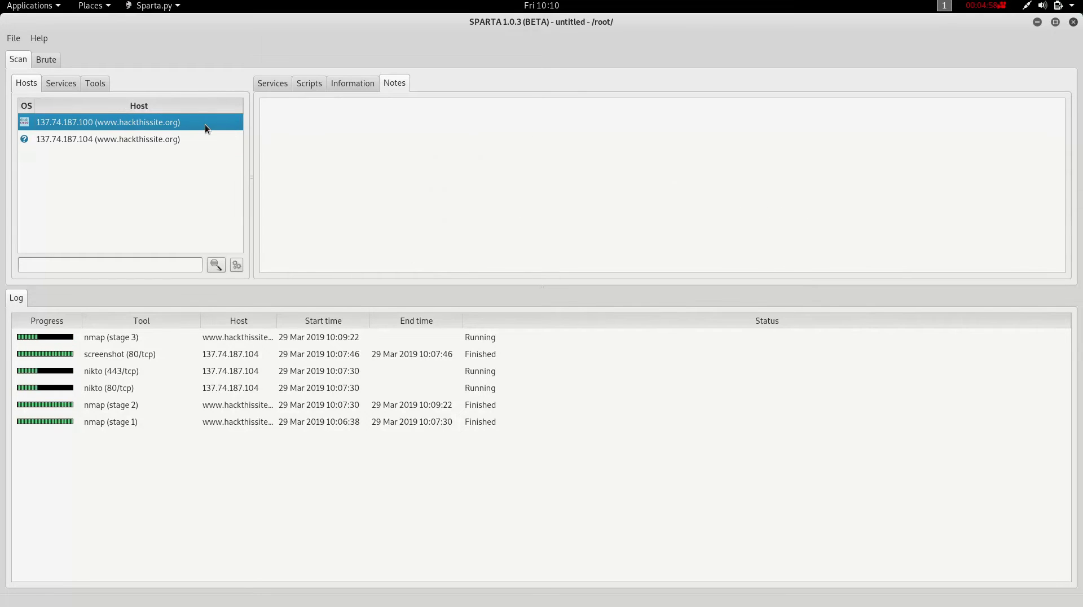
left_click(354, 85)
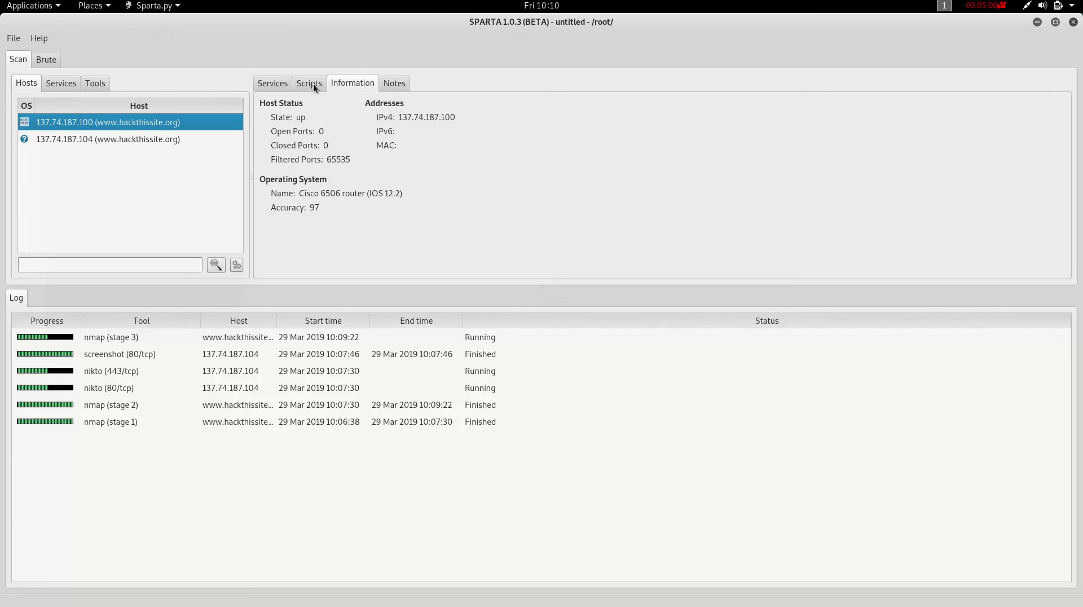
left_click(314, 83)
left_click(270, 85)
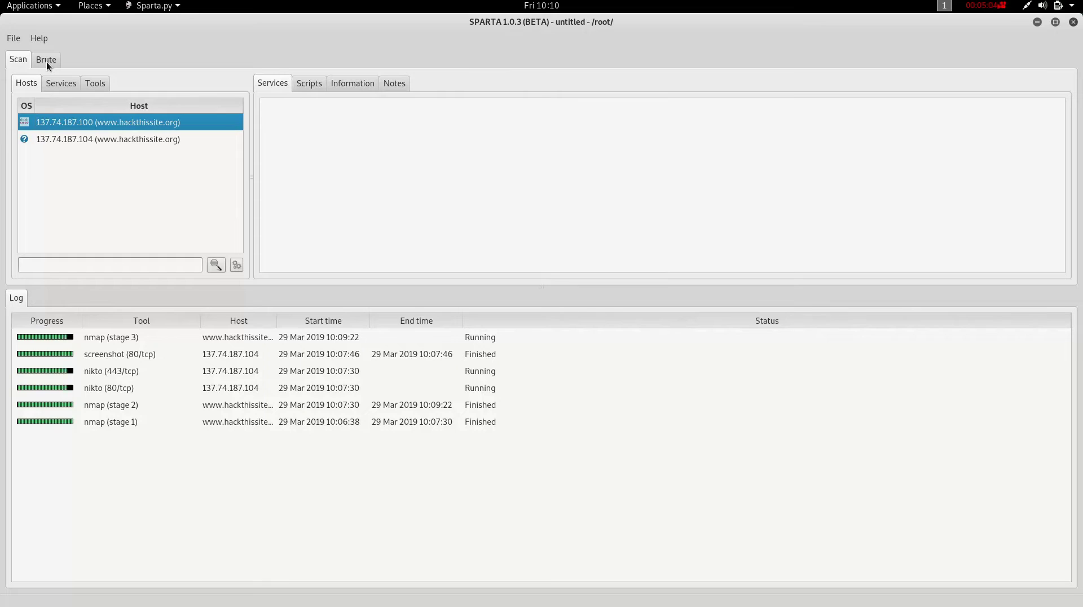
left_click(88, 142)
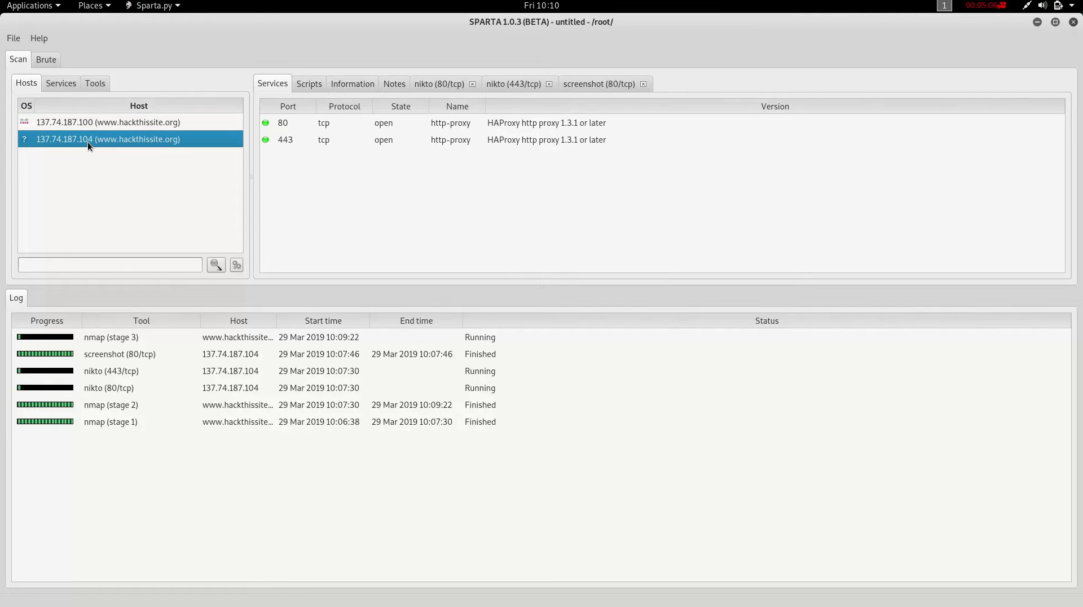
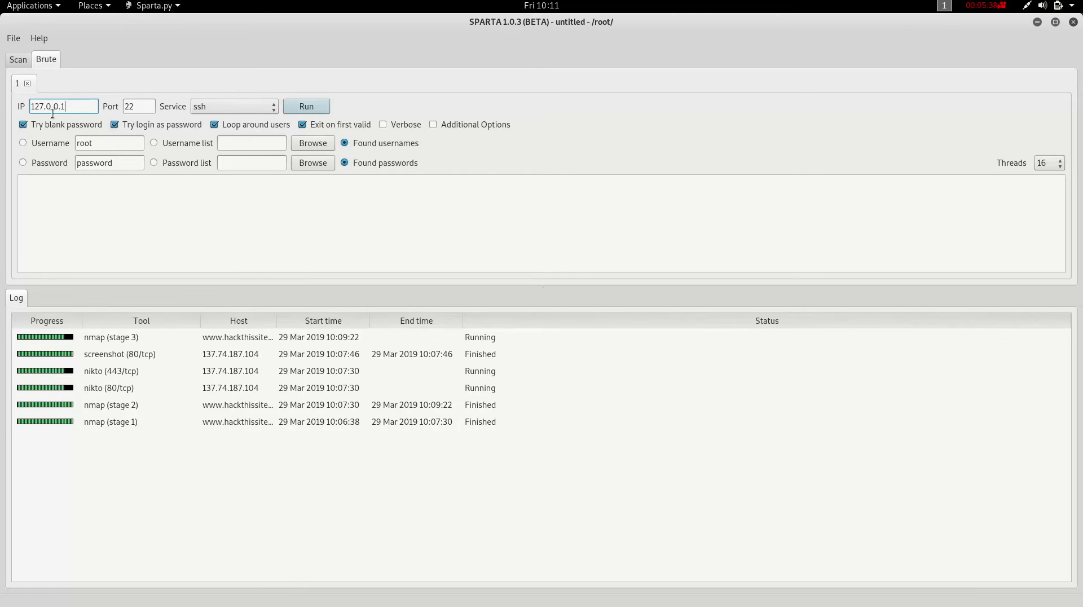
Look through the full list of services offered for the brute-force login attack on 127.0.0.1.
left_click(23, 62)
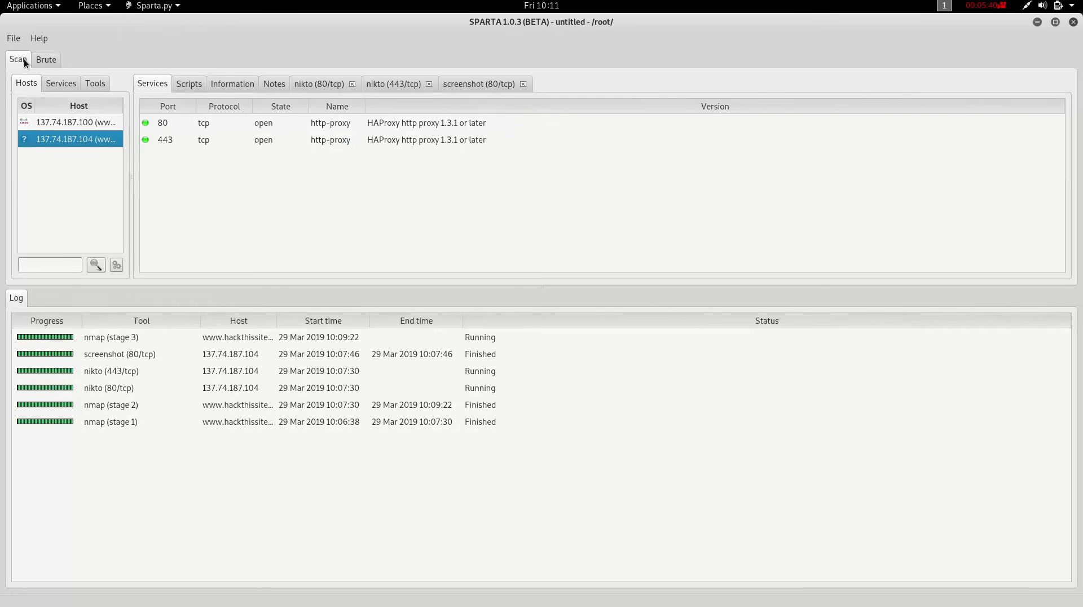
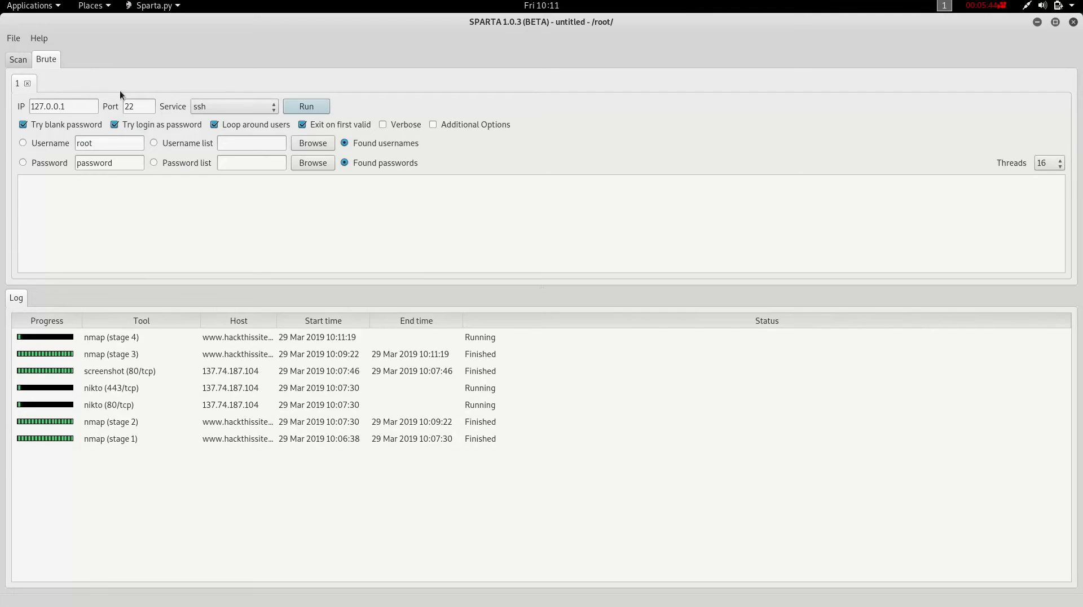
left_click(228, 110)
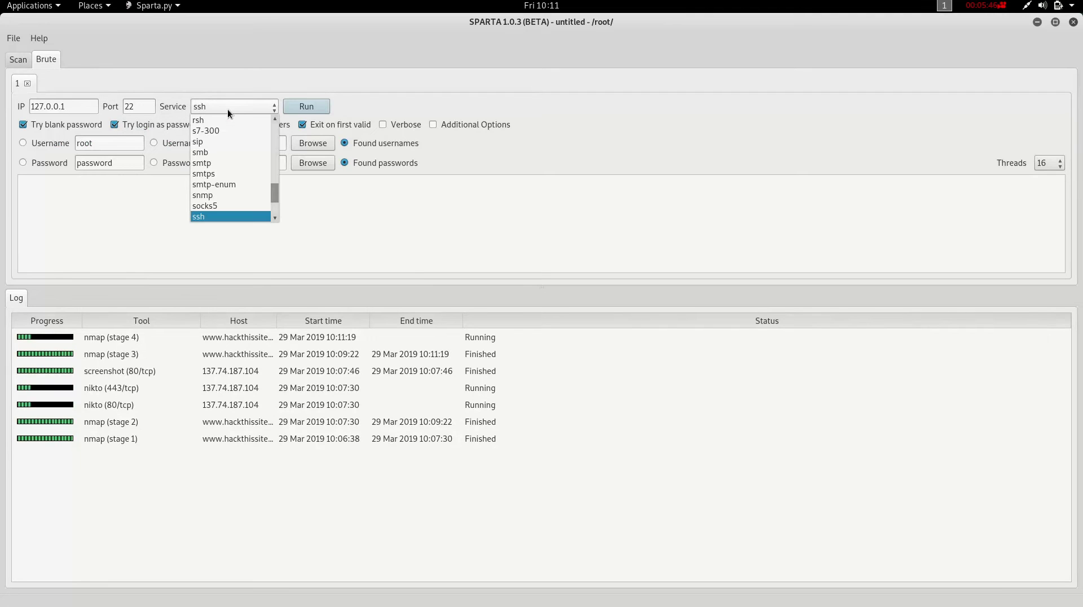
left_click_drag(277, 194, 270, 217)
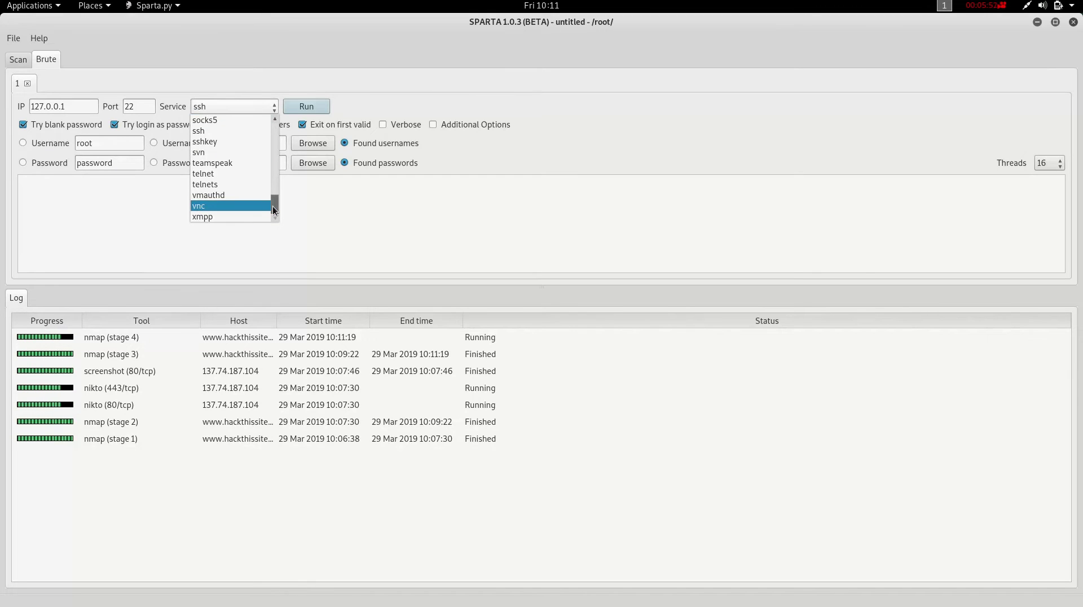
left_click_drag(274, 206, 279, 115)
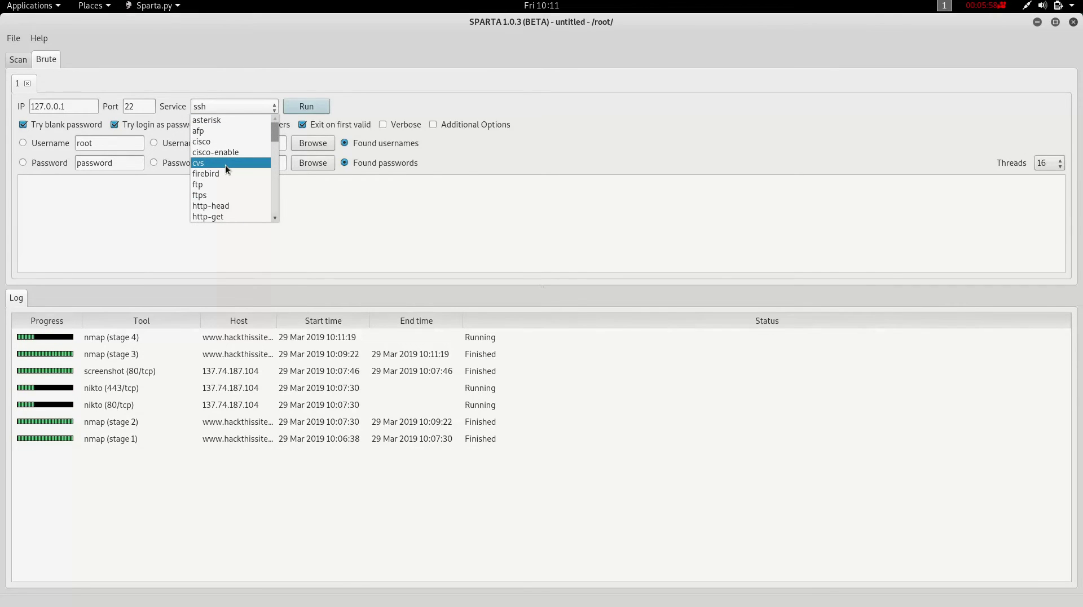
left_click(365, 112)
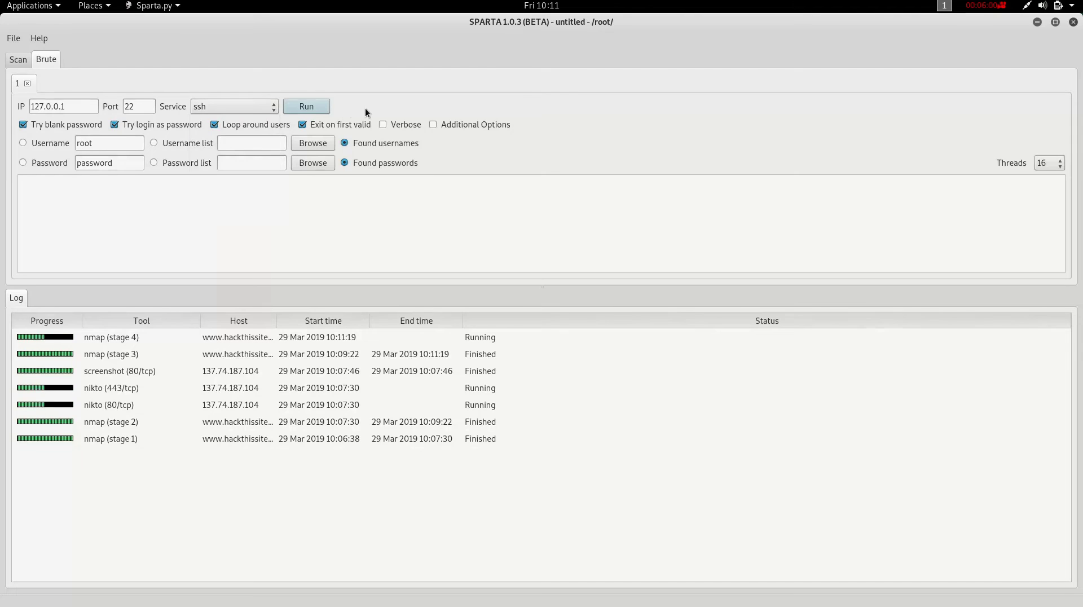
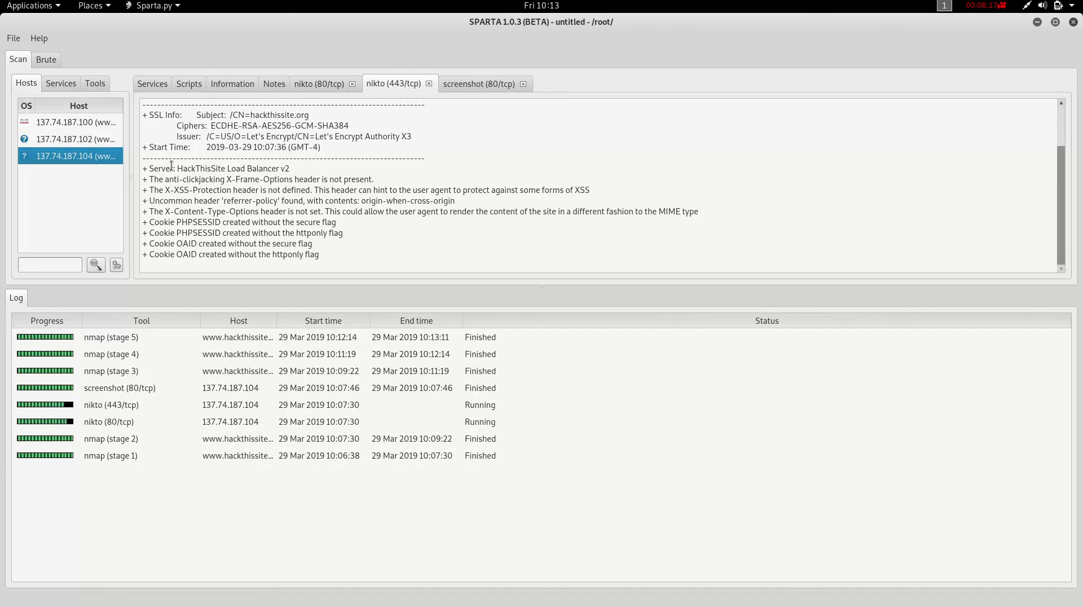
Check the results of hosts 137.74.187.102 and 137.74.187.100, and the open services of host 137.74.187.104.
left_click(89, 136)
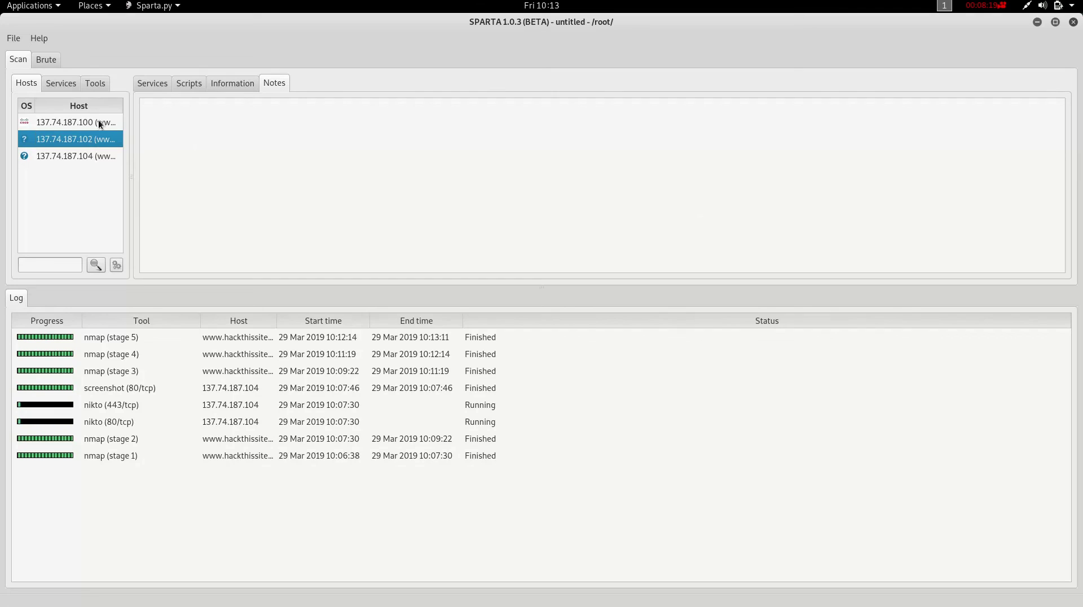
left_click(99, 121)
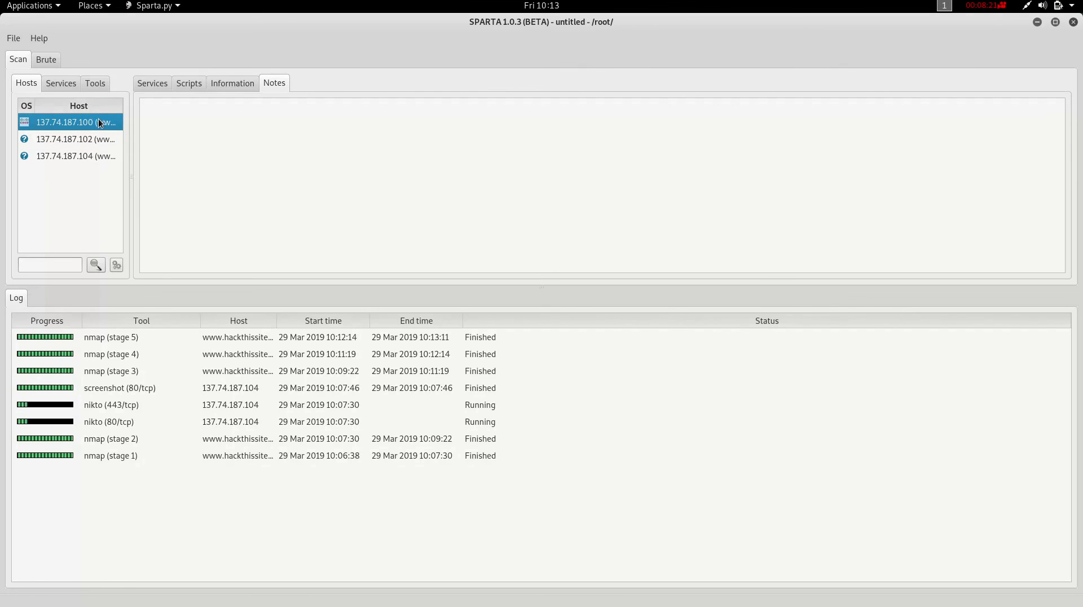
left_click(156, 84)
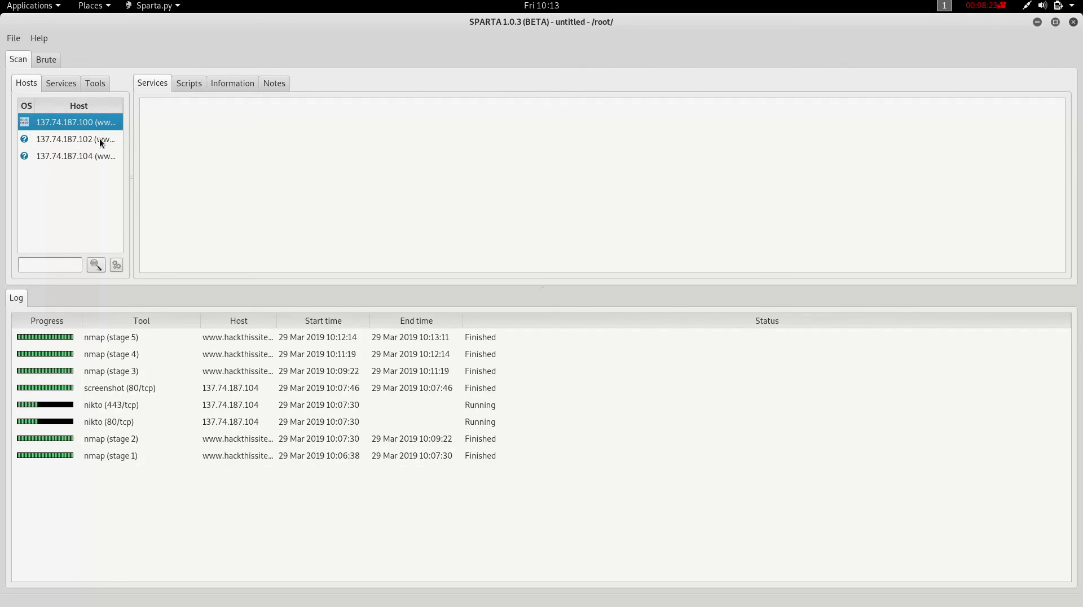
left_click(82, 159)
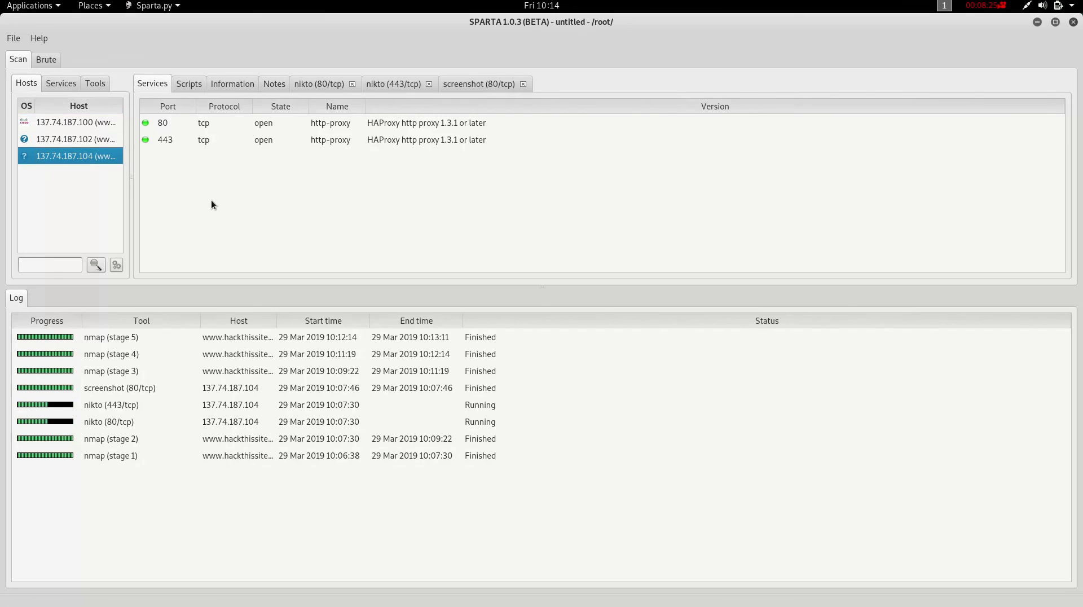
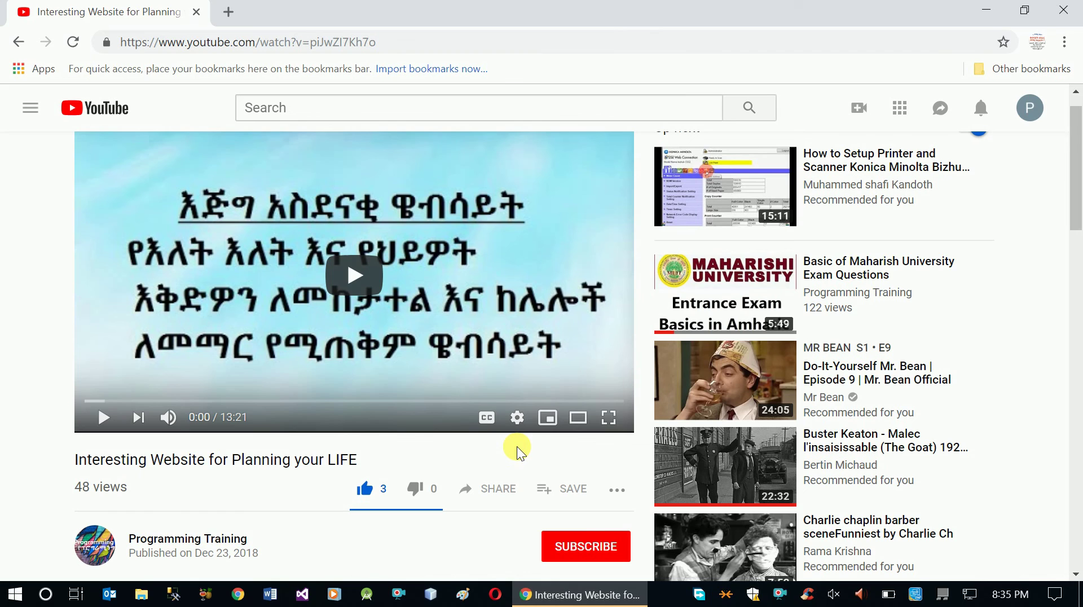
Subscribe to the Programming Training channel on the YouTube video page.
left_click(592, 550)
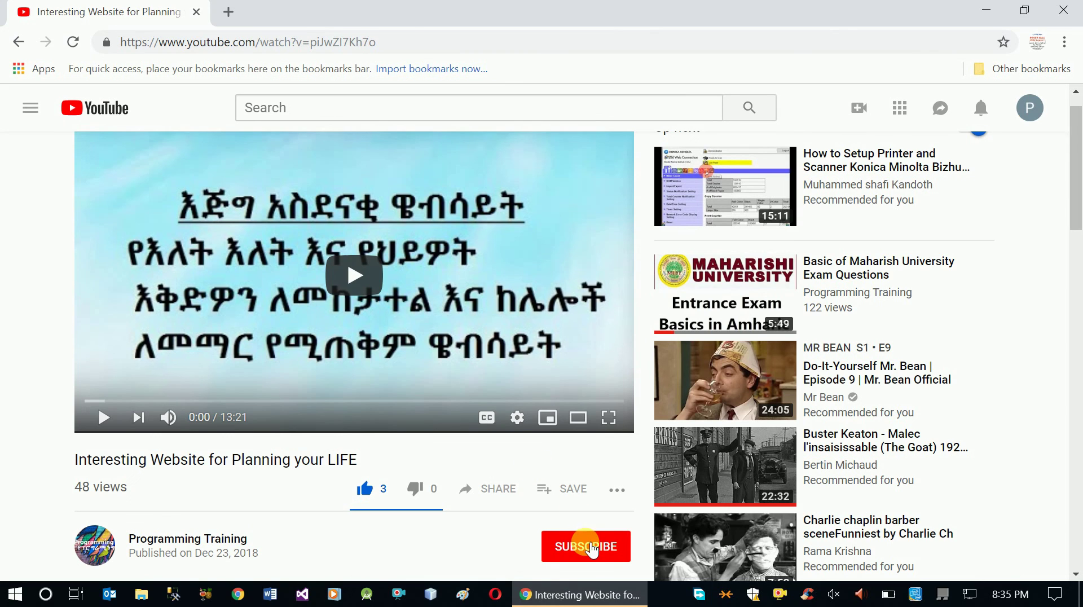